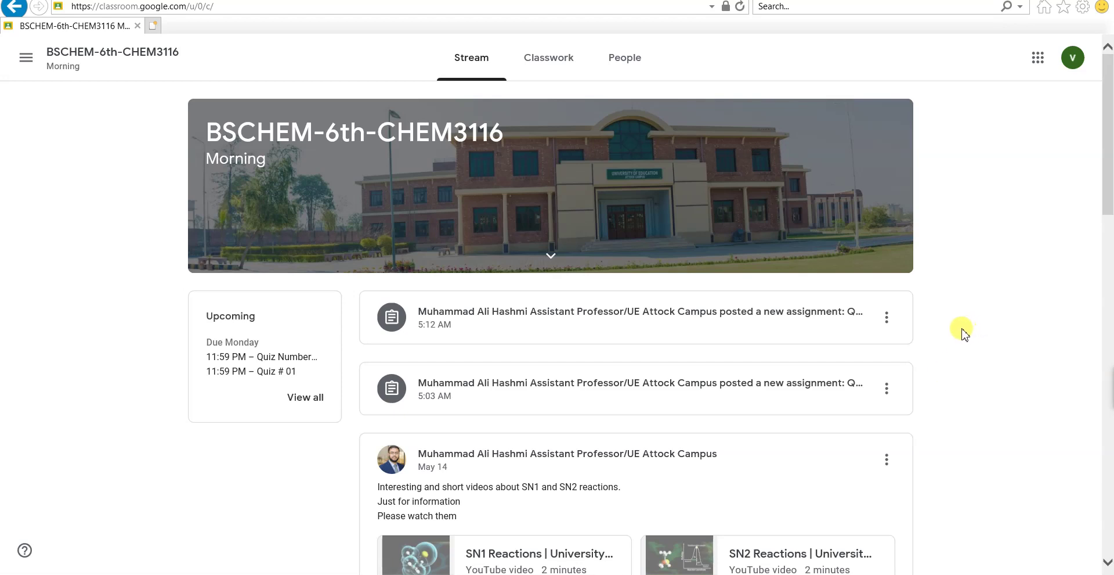
# - Switch from the class Stream to the Classwork list for BSCHEM-6th-CHEM3116
pyautogui.scroll(-4, 962, 331)
pyautogui.scroll(4, 962, 331)
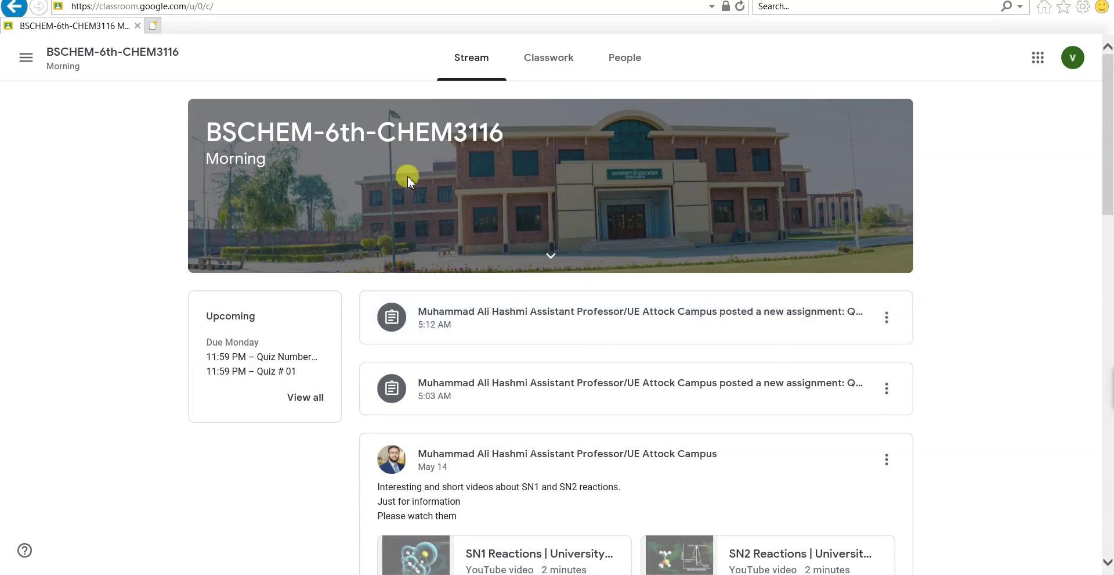
pyautogui.click(529, 59)
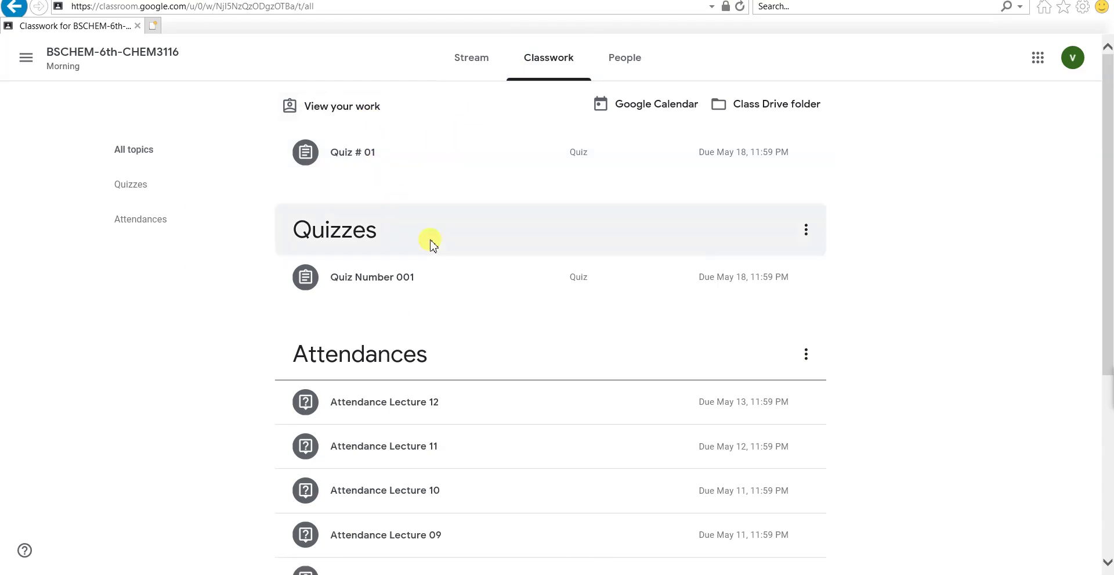
# - Expand Quiz Number 001, point out its Assigned status, and open its full assignment page
pyautogui.scroll(-1, 447, 290)
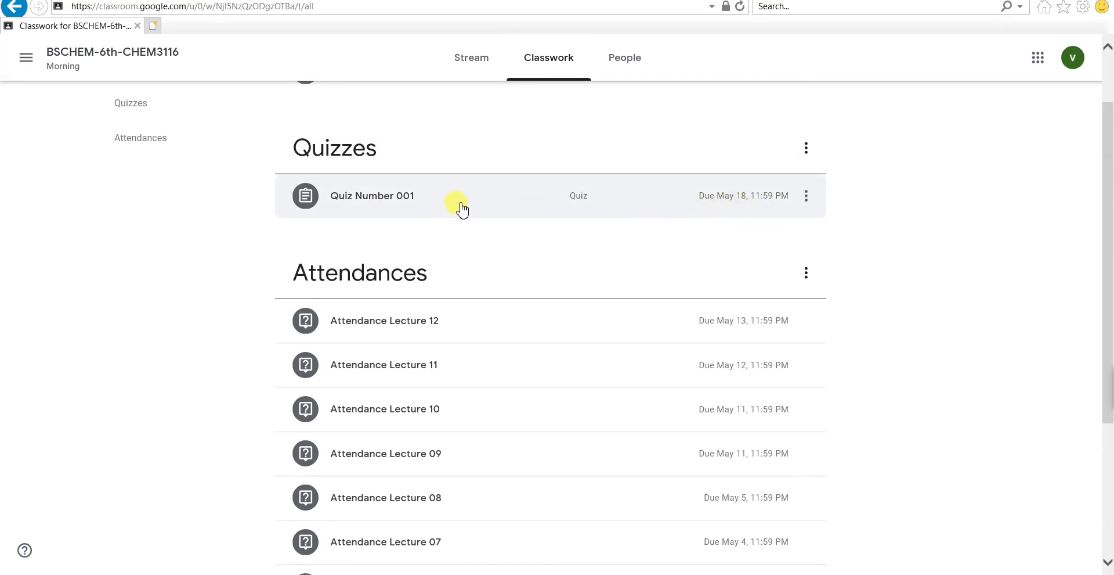
pyautogui.click(362, 201)
pyautogui.scroll(-3, 402, 217)
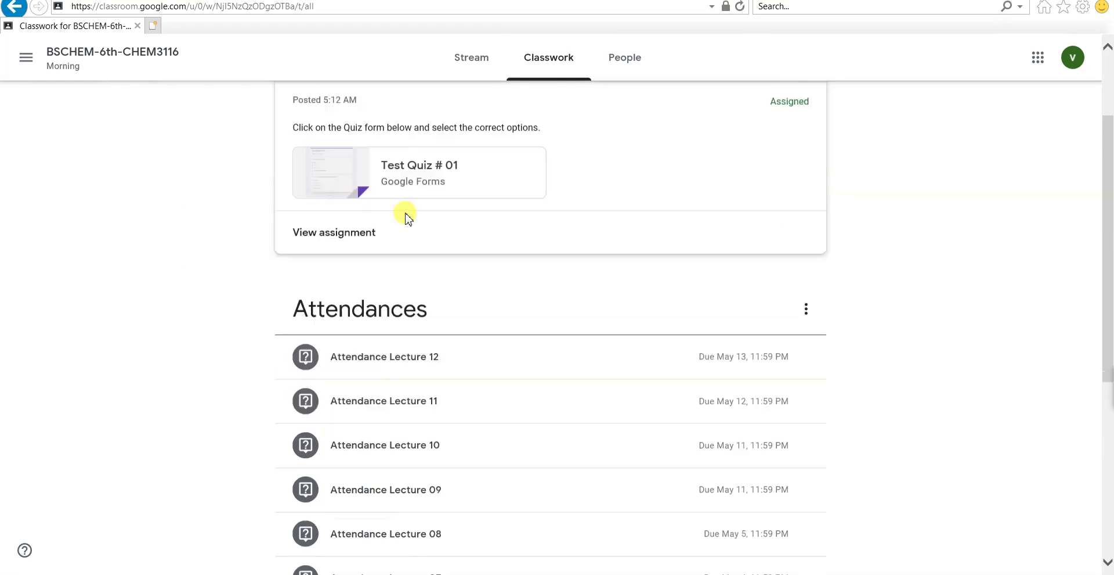
pyautogui.scroll(1, 407, 218)
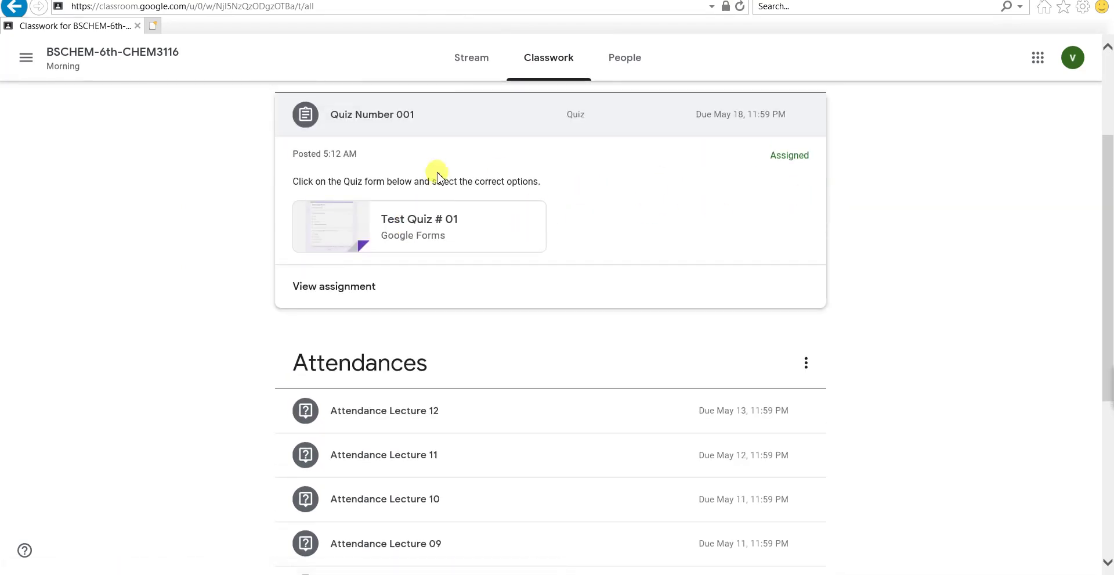
pyautogui.doubleClick(790, 156)
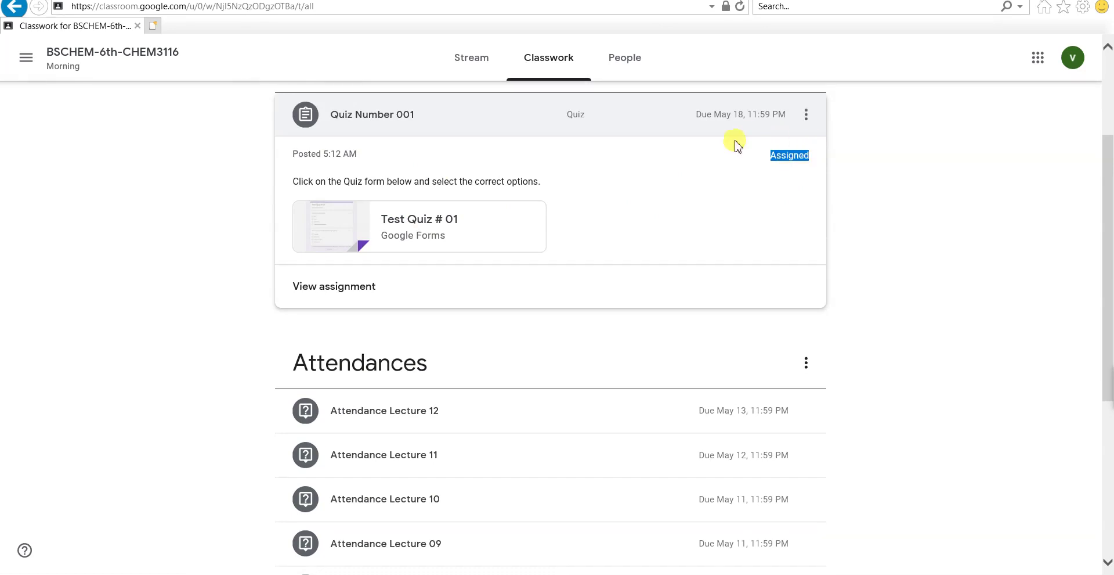
pyautogui.click(691, 190)
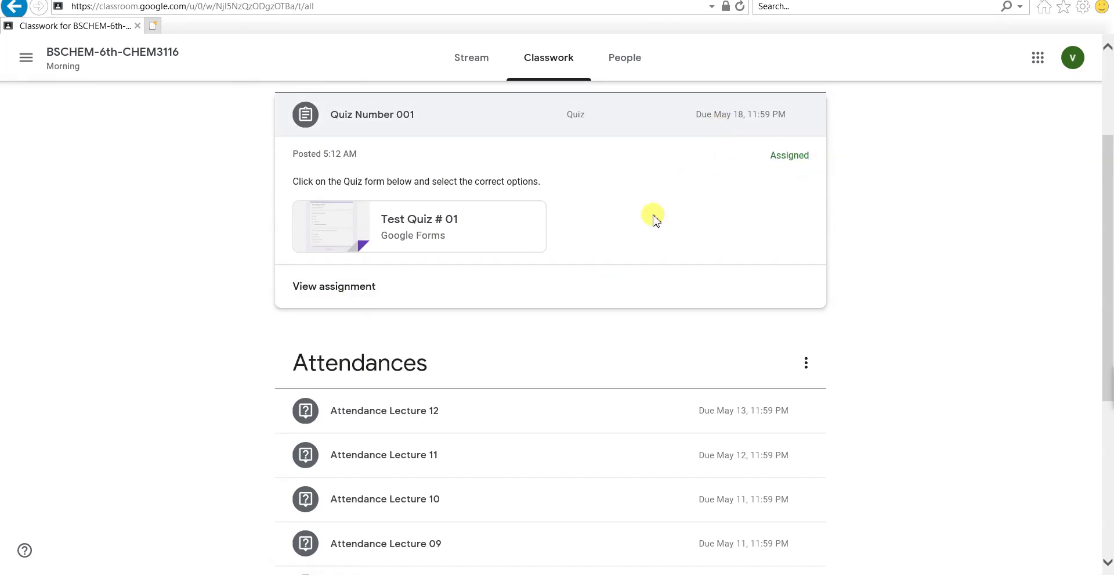
pyautogui.click(318, 291)
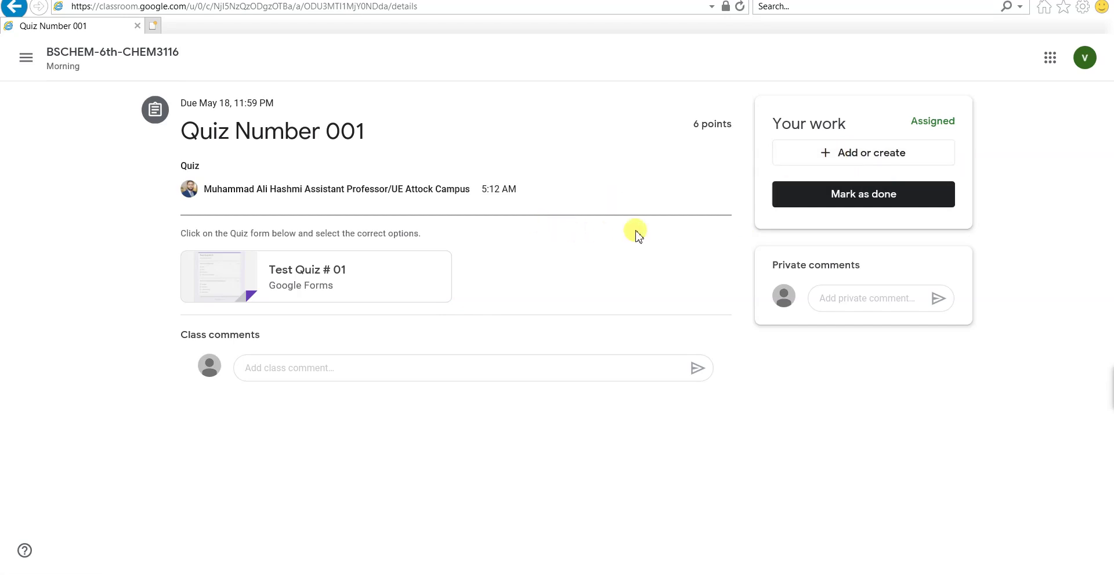
# - Show the Add or create options in the Your work card of Quiz Number 001
pyautogui.click(864, 150)
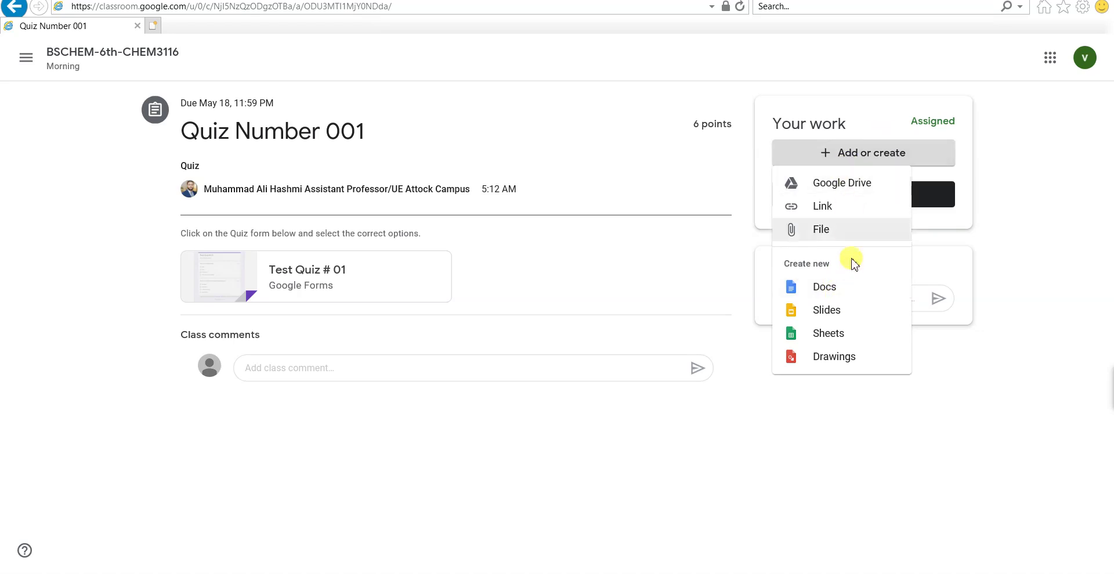
# - Dismiss the Add or create menu and click into the private and class comment boxes
pyautogui.click(691, 297)
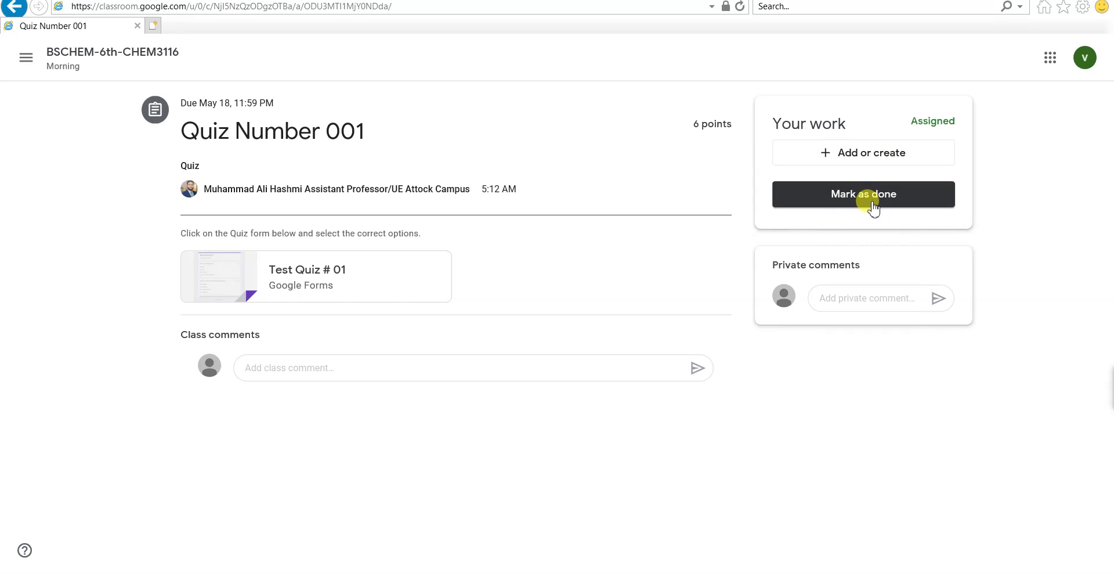
pyautogui.click(852, 298)
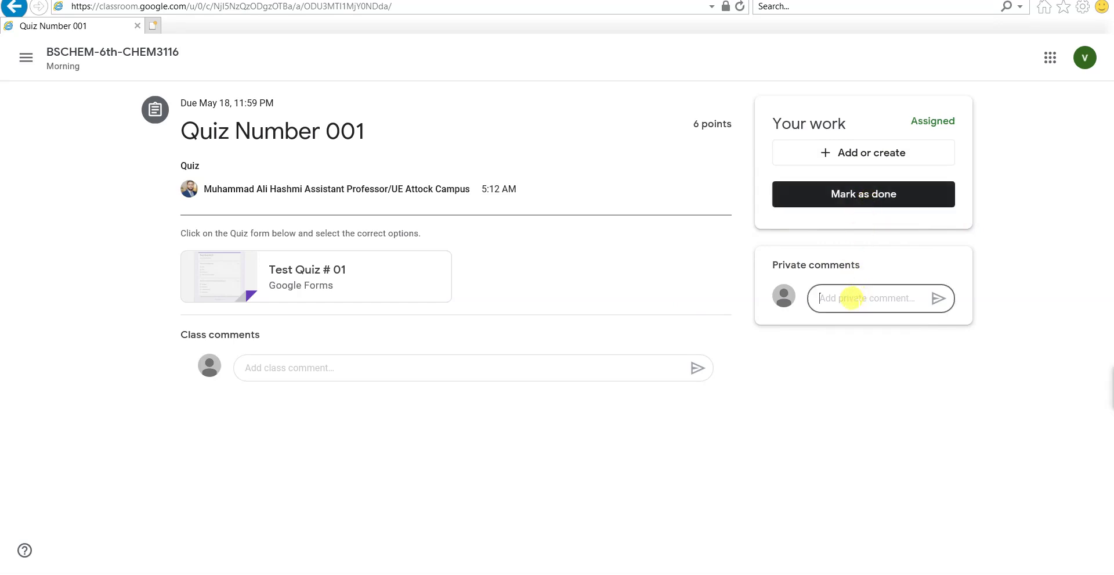
pyautogui.click(260, 367)
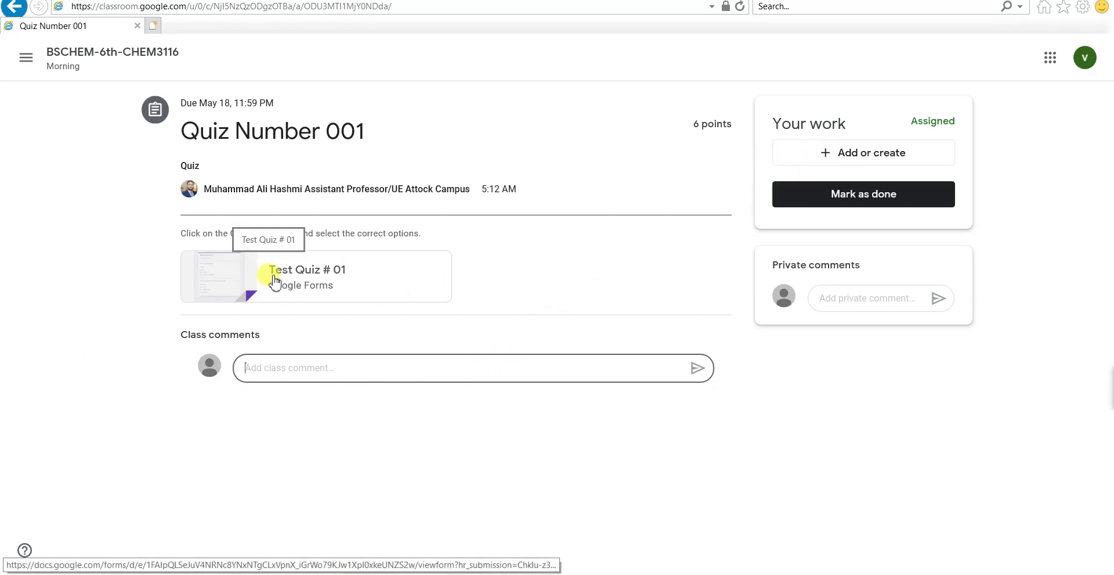
# - Open the Test Quiz # 01 form, look over its questions, and answer the first with 'Thats none of your buisness'
pyautogui.click(296, 274)
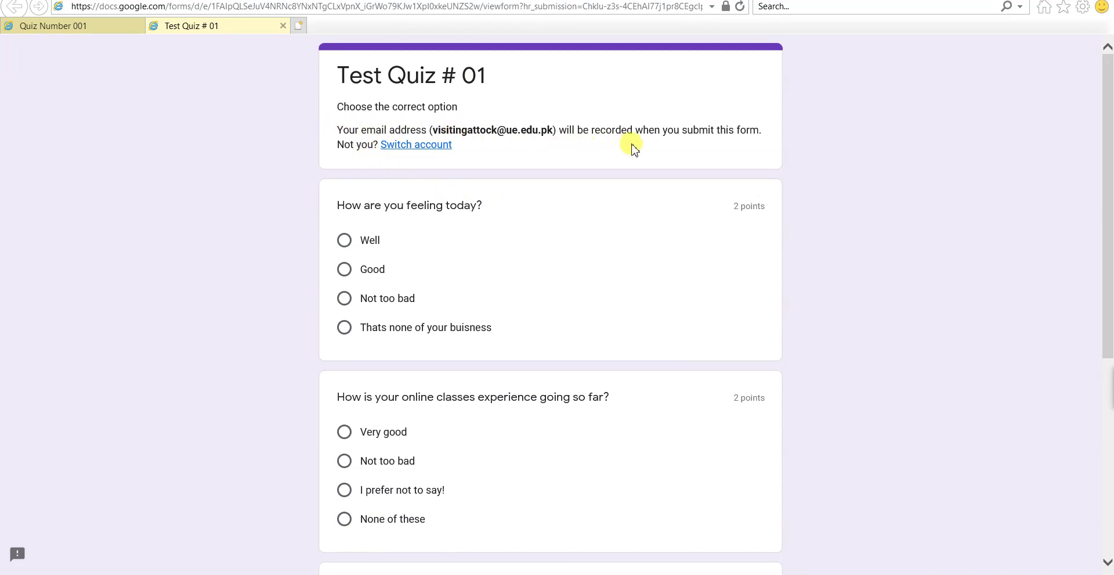
pyautogui.scroll(-1, 667, 148)
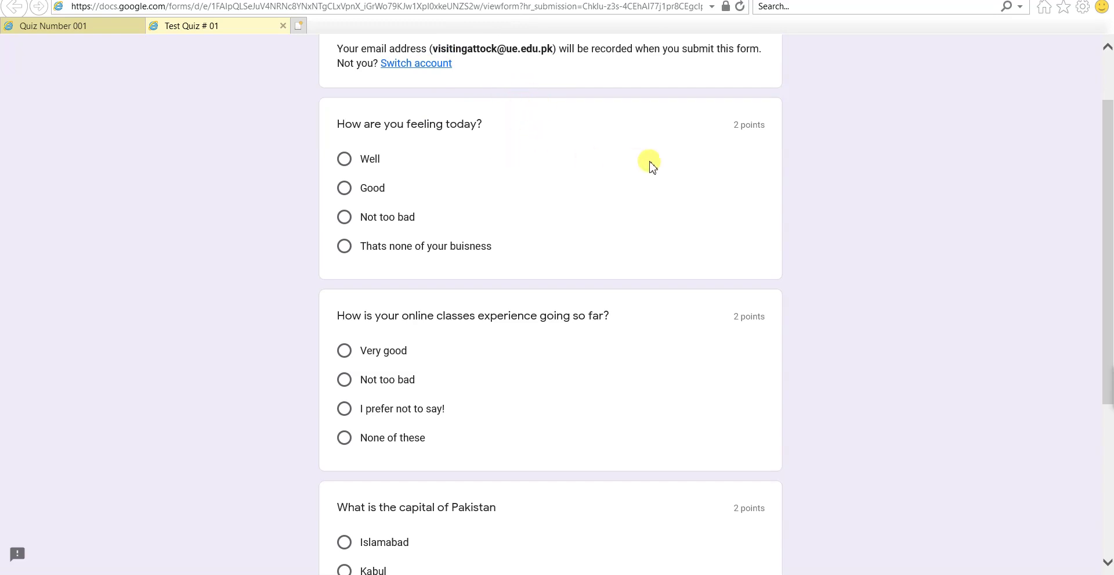
pyautogui.scroll(-5, 650, 165)
pyautogui.scroll(4, 652, 169)
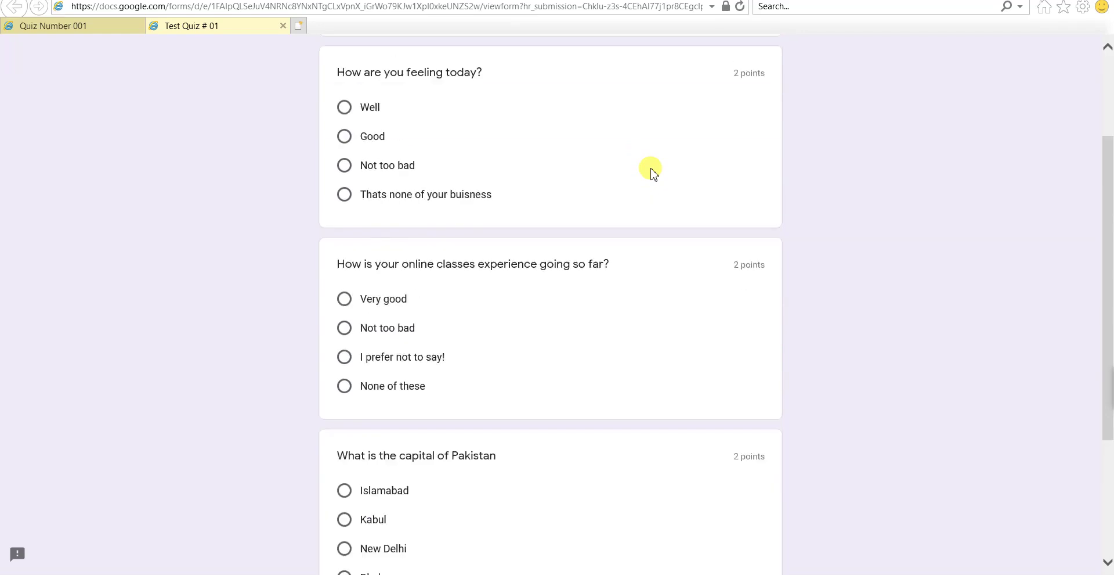
pyautogui.scroll(2, 644, 169)
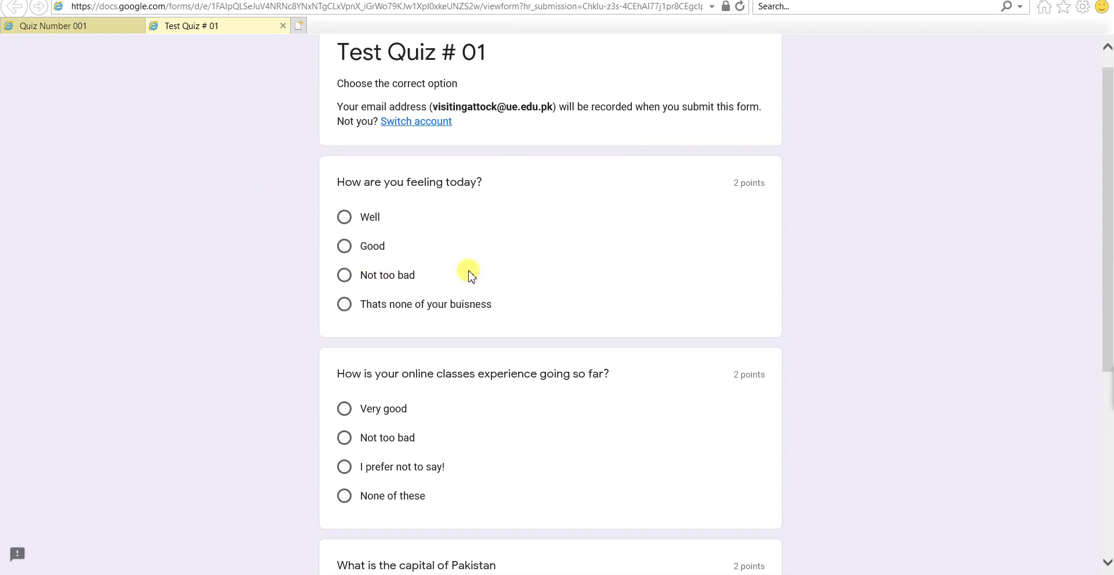
pyautogui.click(344, 303)
# - Answer 'Very good' for the second question and 'Islamabad' for Pakistan's capital
pyautogui.scroll(-3, 163, 296)
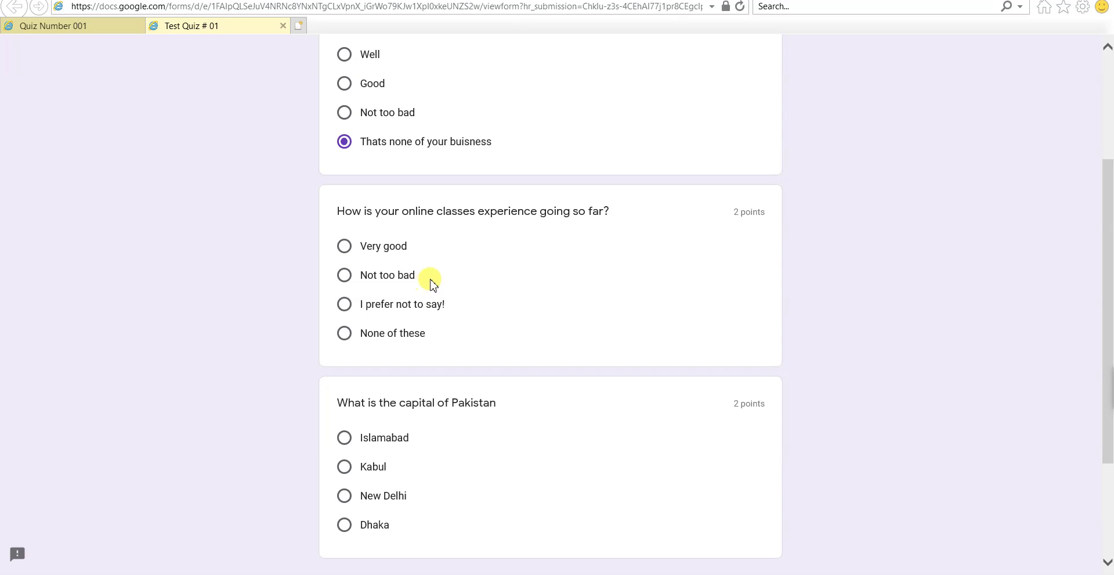
pyautogui.click(345, 246)
pyautogui.scroll(-3, 295, 267)
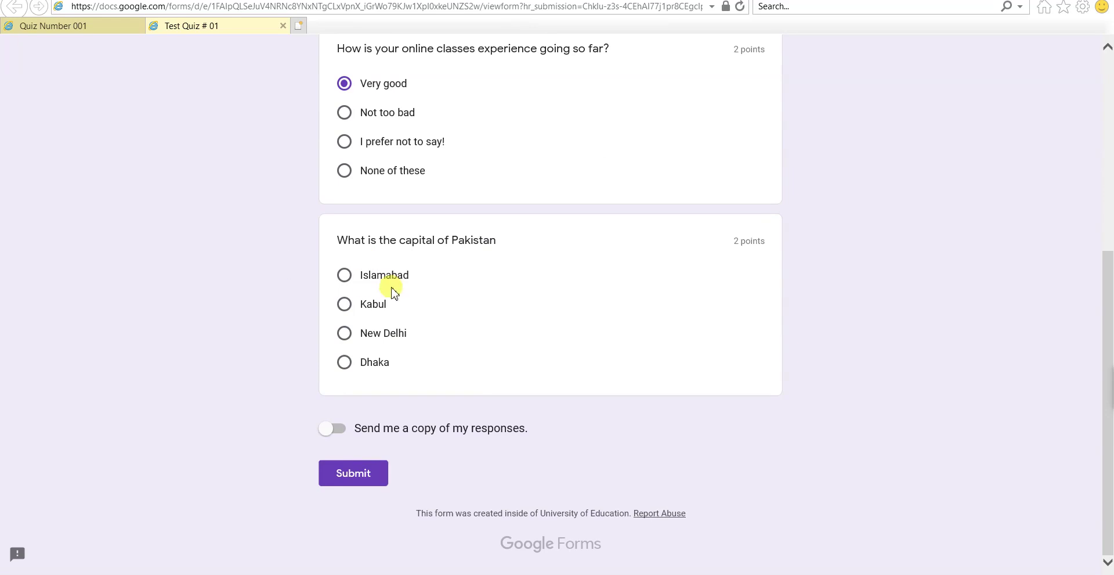
pyautogui.click(342, 277)
pyautogui.scroll(5, 432, 344)
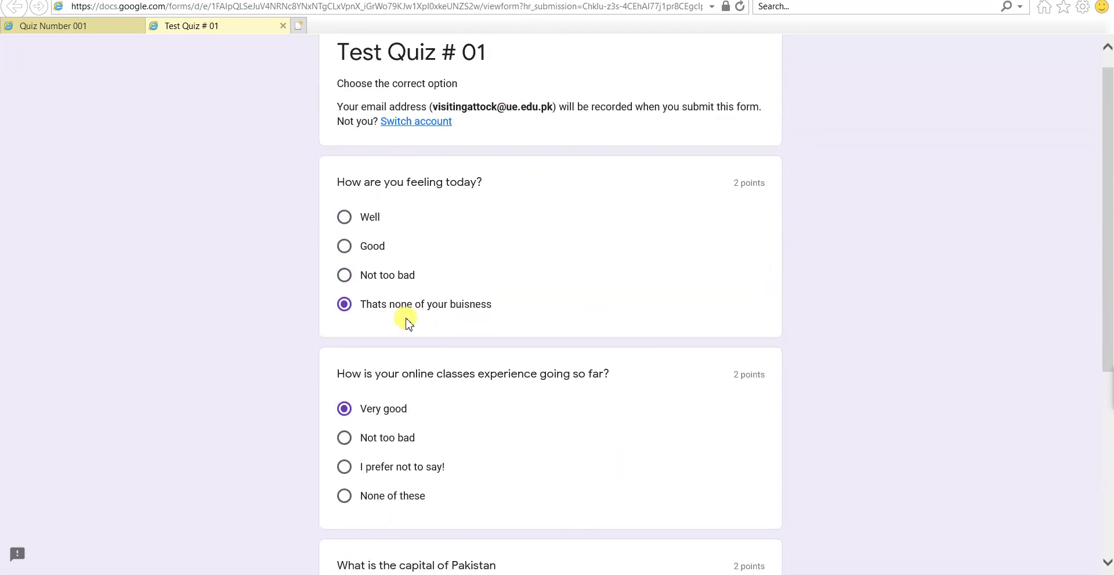
pyautogui.scroll(-4, 441, 290)
pyautogui.scroll(-2, 433, 400)
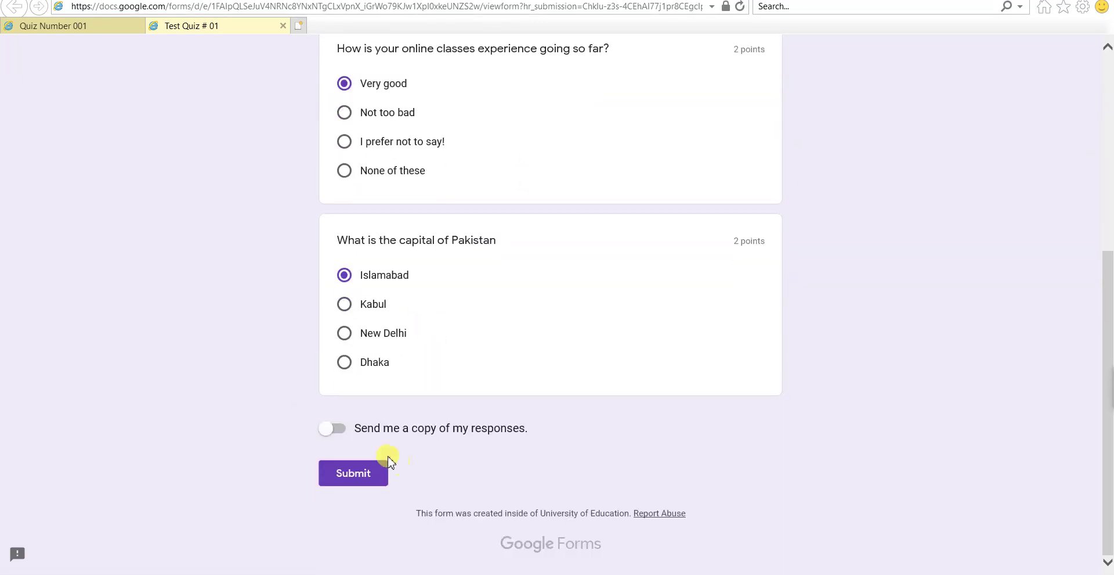
# - Request a copy of responses, submit the quiz, review the 6/6 score, and return to Classroom
pyautogui.click(339, 435)
pyautogui.click(368, 476)
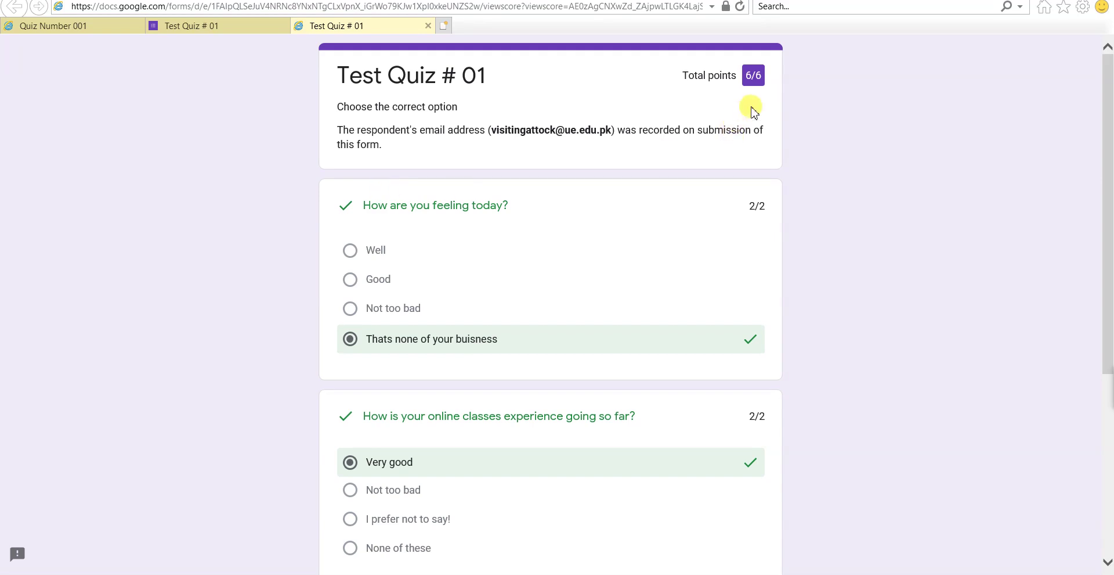
pyautogui.scroll(-1, 689, 252)
pyautogui.scroll(-5, 687, 250)
pyautogui.scroll(5, 687, 250)
pyautogui.click(87, 27)
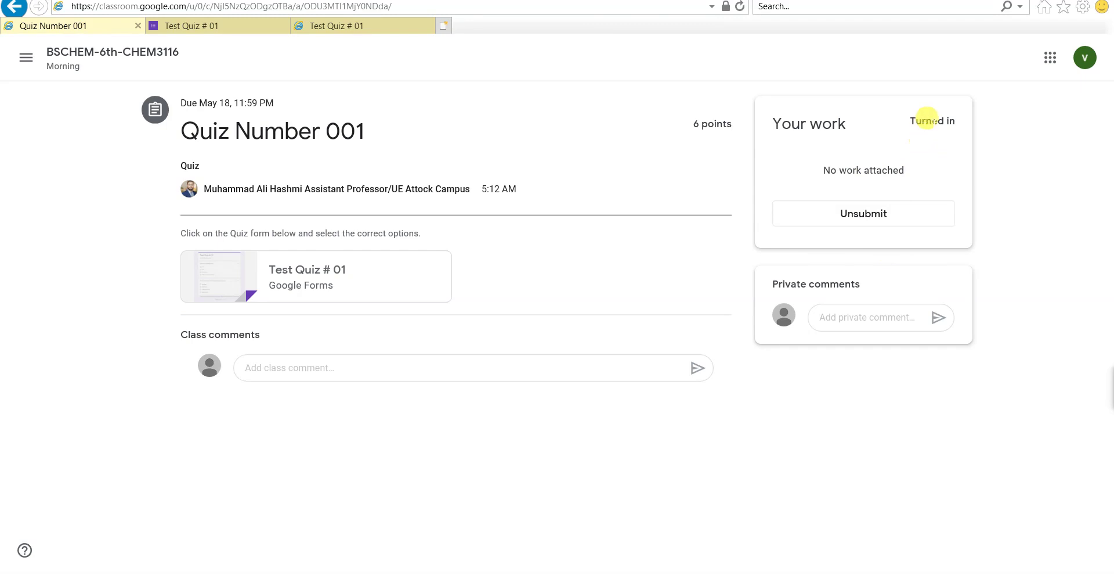
# - Point out Quiz Number 001's Turned in status, then go back to the Classwork list showing it Graded
pyautogui.moveTo(907, 121); pyautogui.dragTo(961, 123)
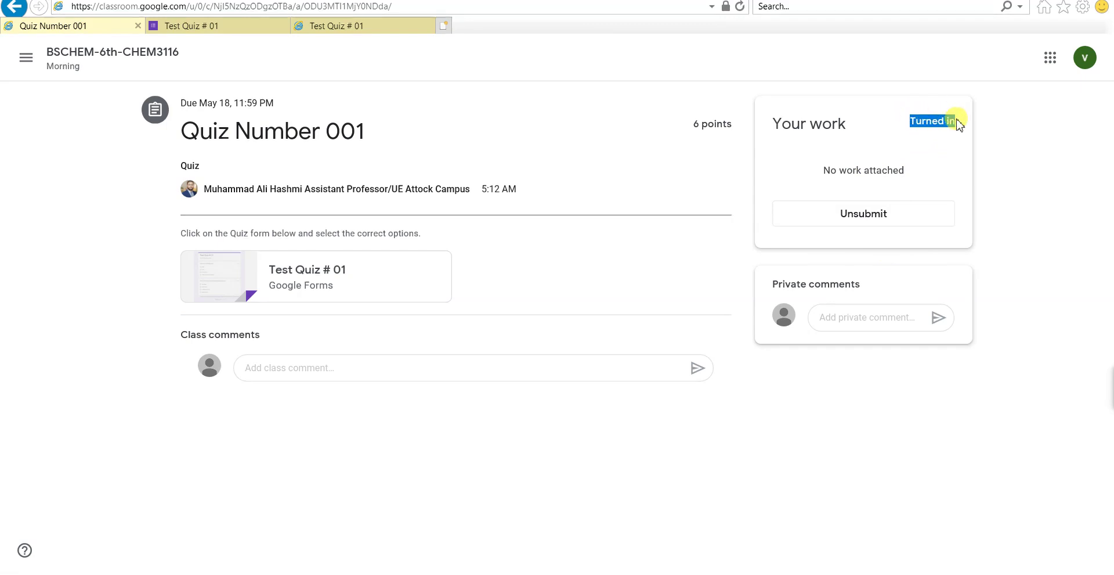
pyautogui.click(657, 313)
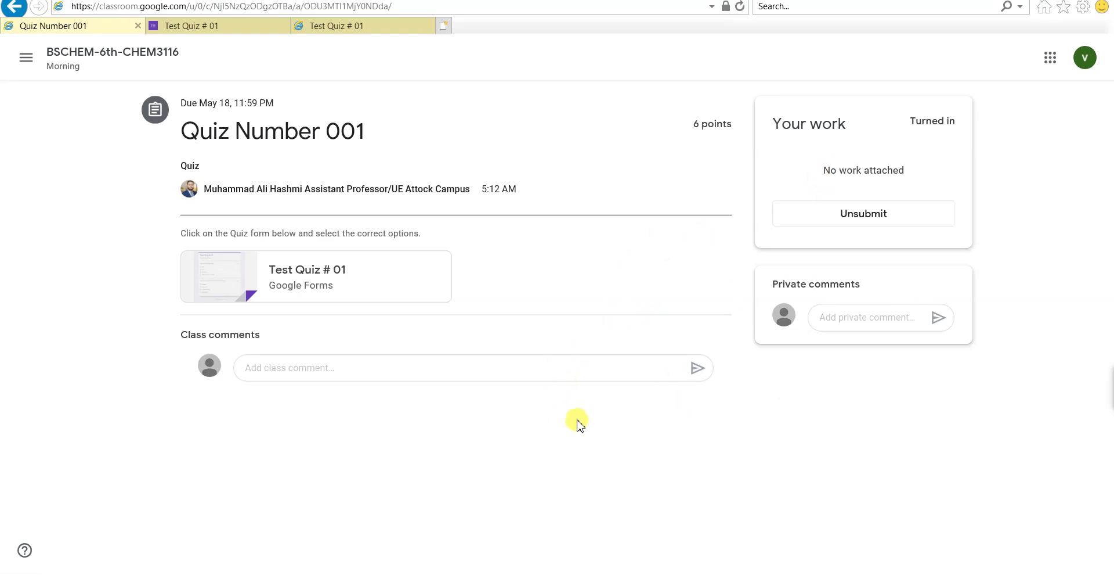
pyautogui.hotkey('alt', 'Left')
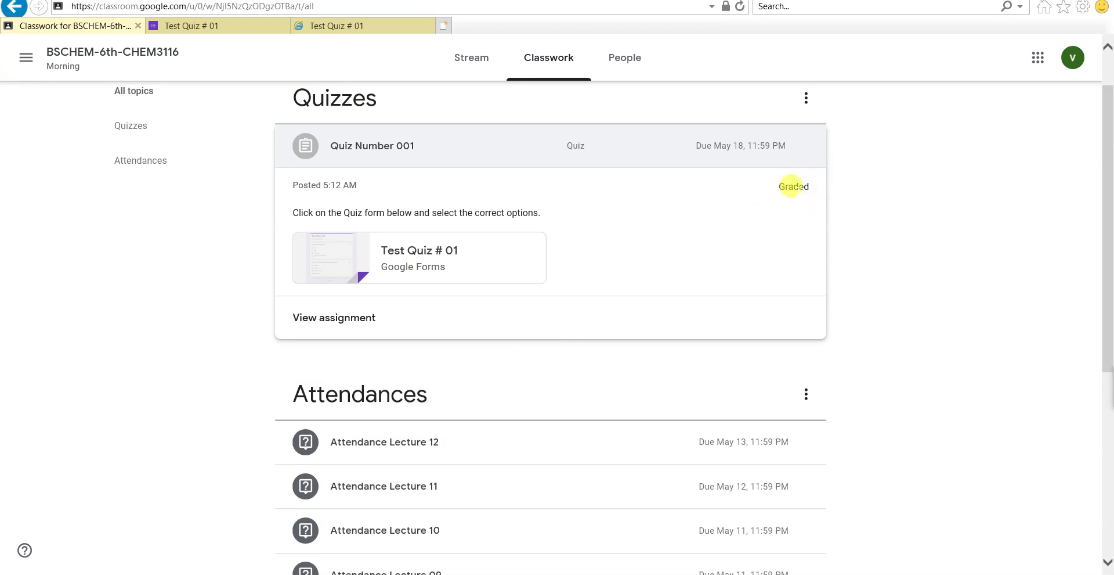
# - Reopen the graded Quiz Number 001 and highlight the private teacher comment 'Well done'
pyautogui.click(333, 329)
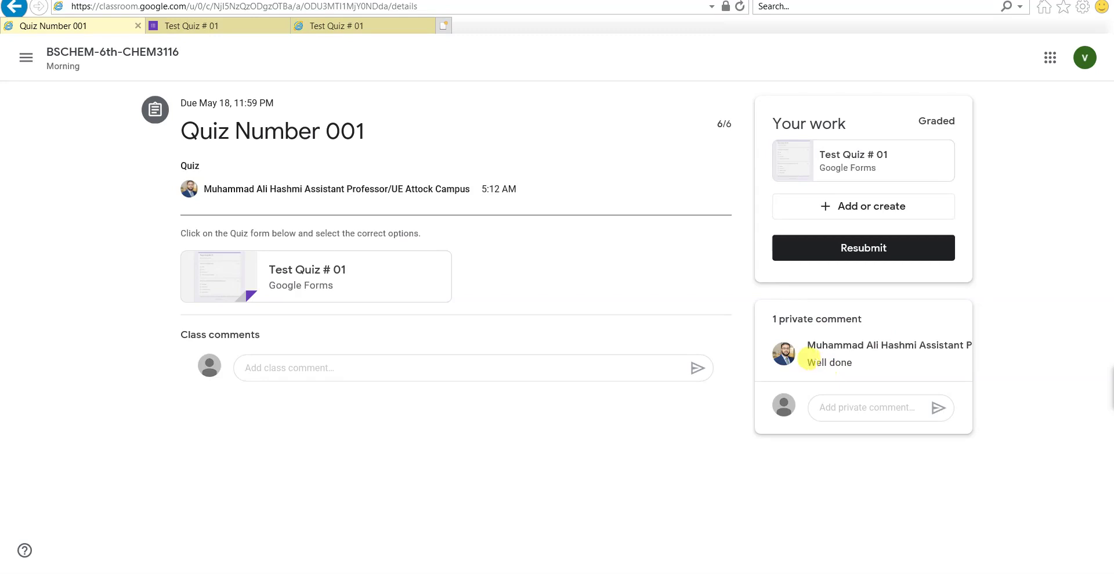
pyautogui.moveTo(808, 358); pyautogui.dragTo(854, 362)
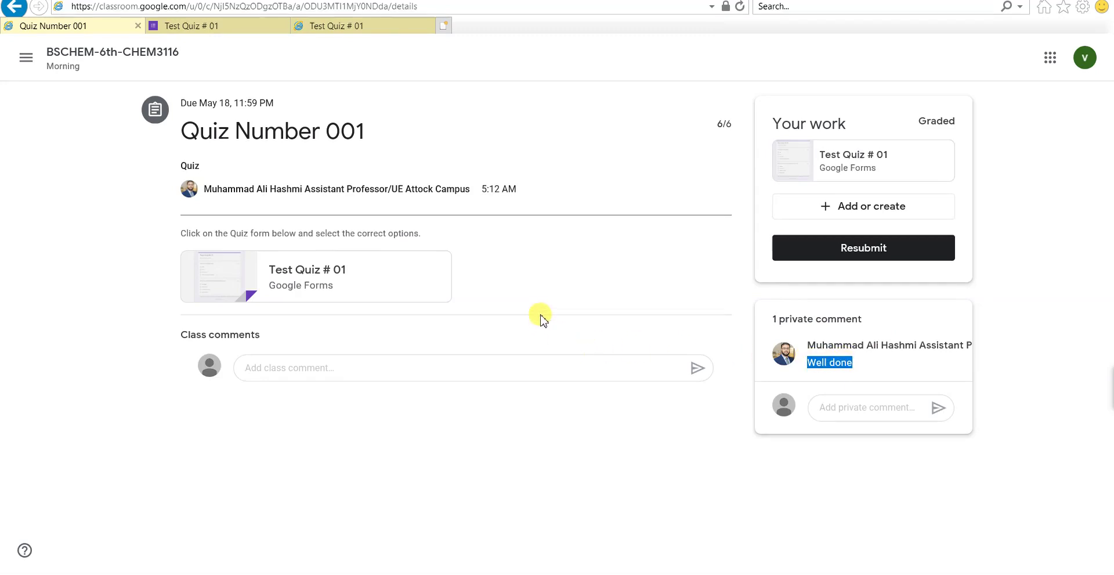
pyautogui.click(615, 260)
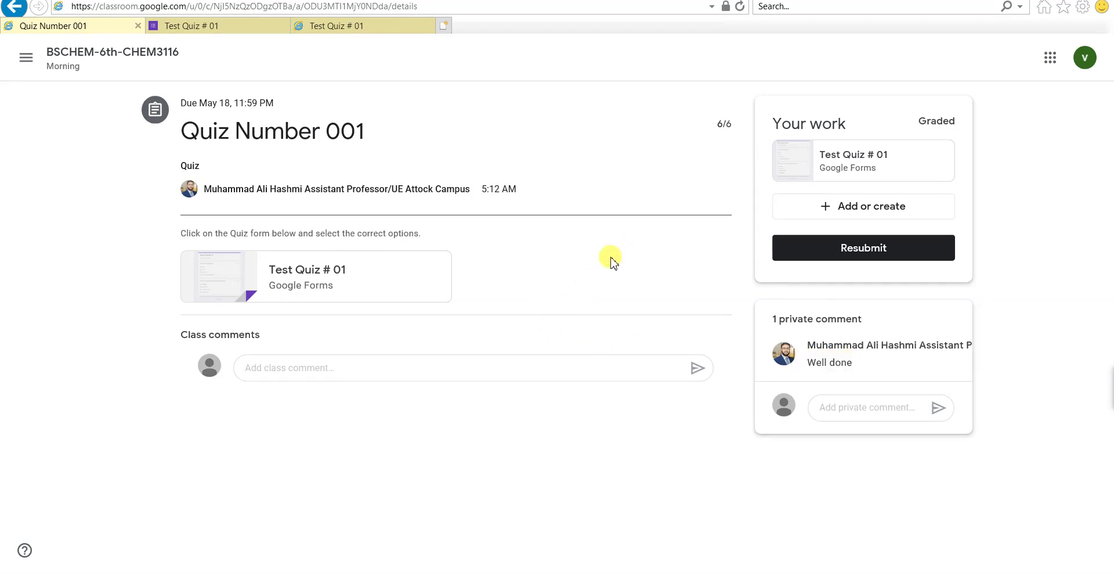